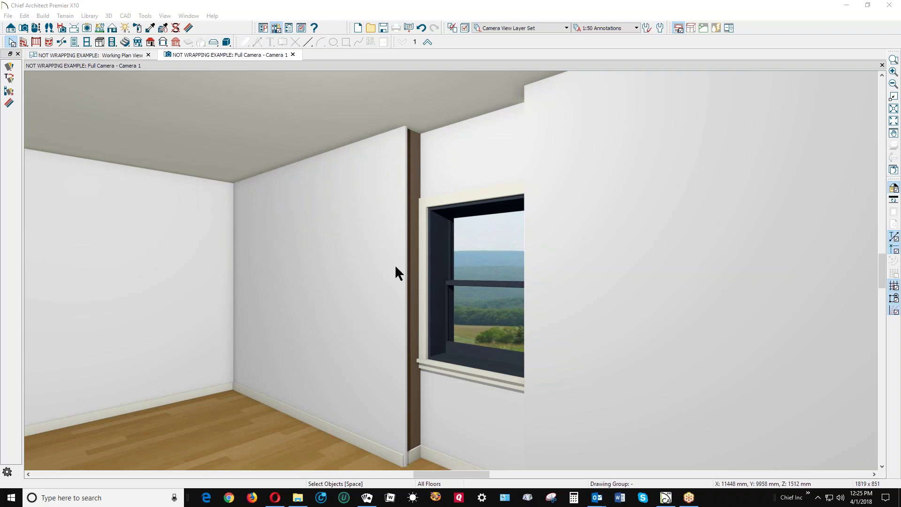
- Inspect the material definition of the interior wall surface beside the window, including its texture source file path
click(186, 29)
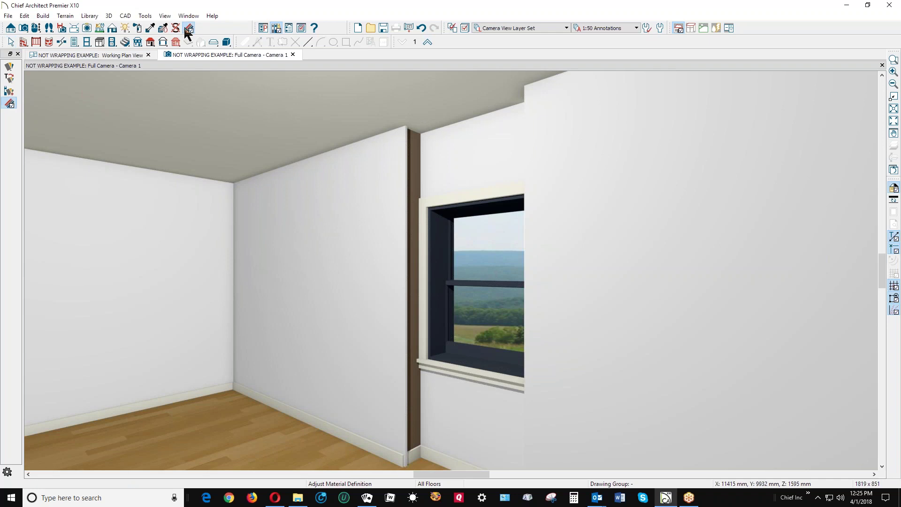
click(380, 204)
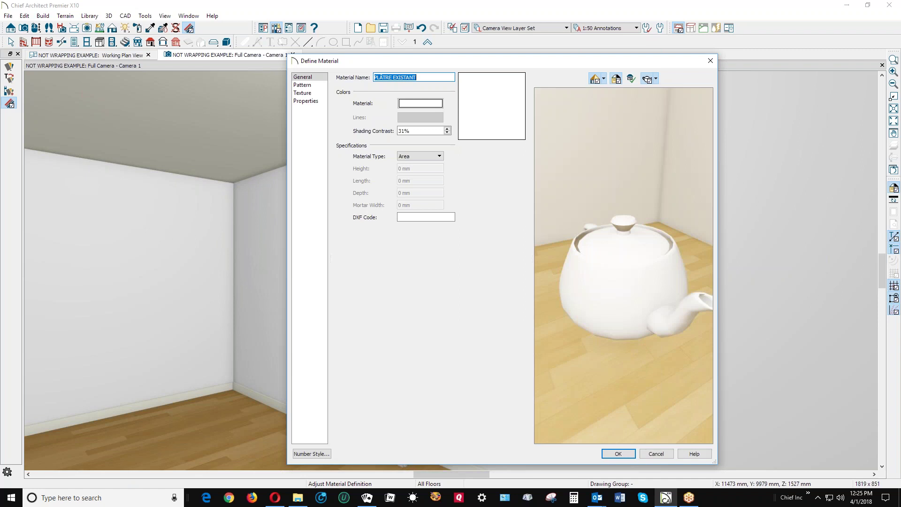
click(313, 93)
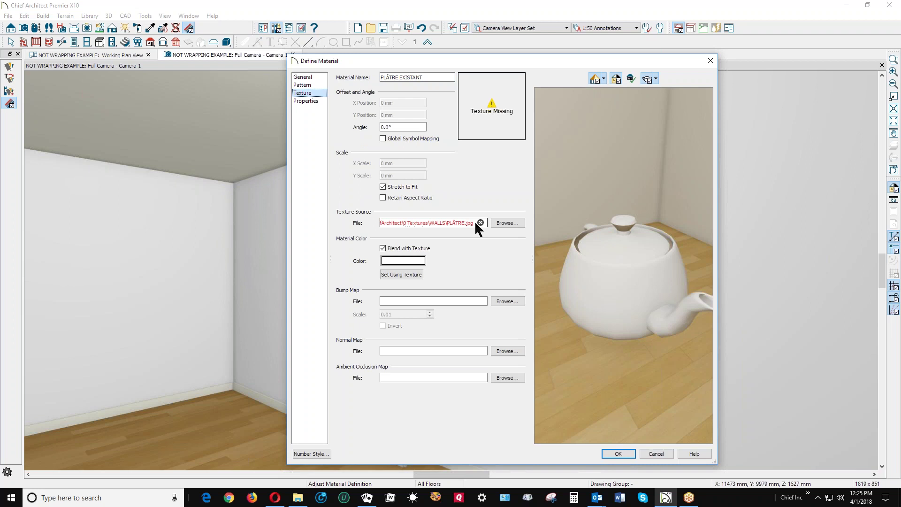
drag(476, 224, 337, 222)
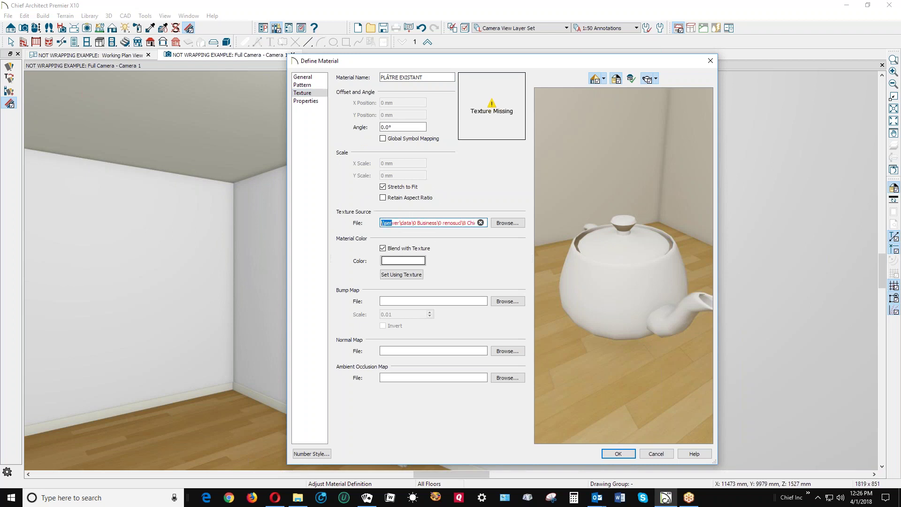
click(654, 453)
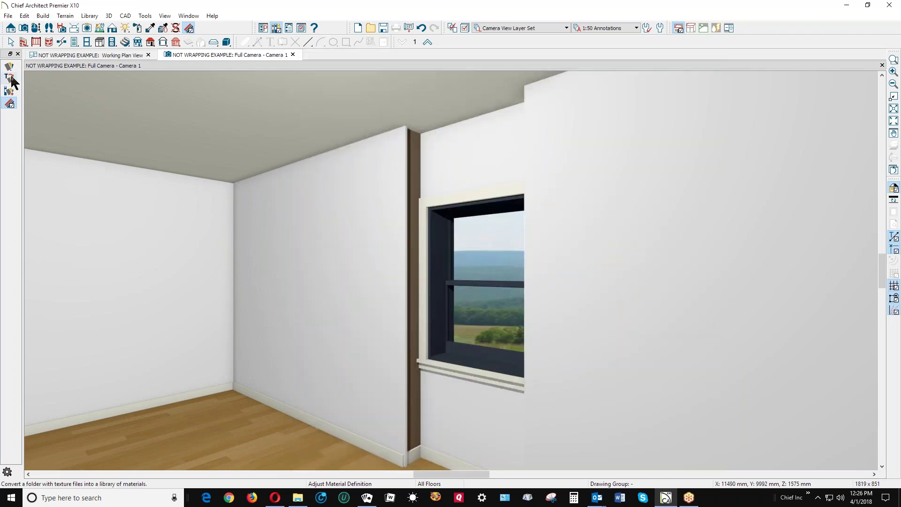
- Inspect the material definition and texture source file path of the exterior wall surface around the window
click(36, 29)
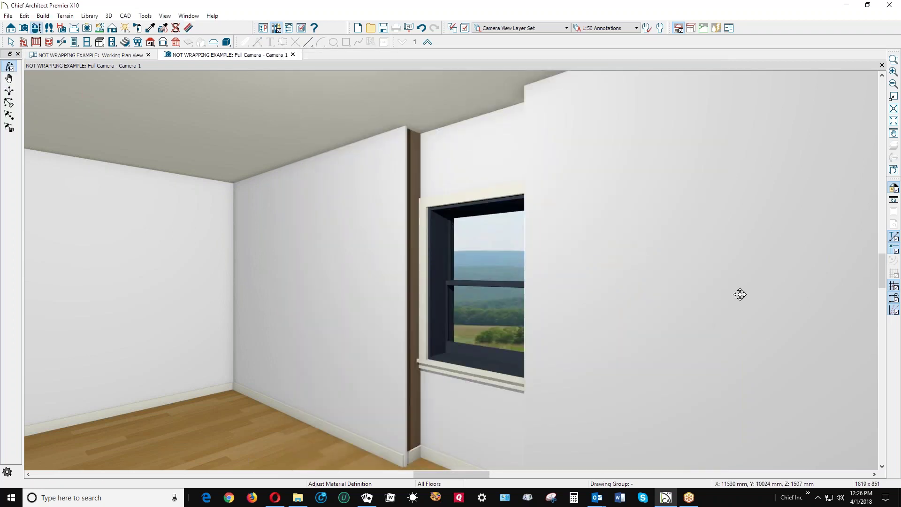
drag(728, 288, 545, 298)
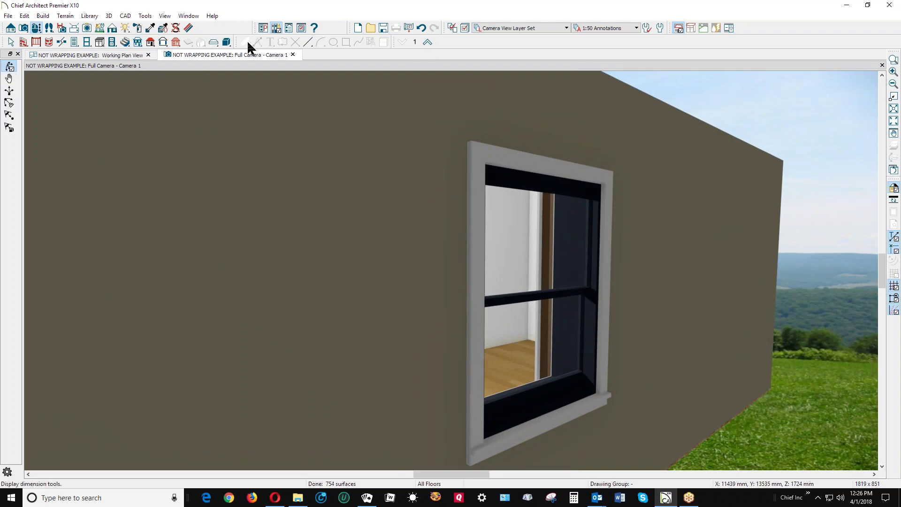
click(189, 29)
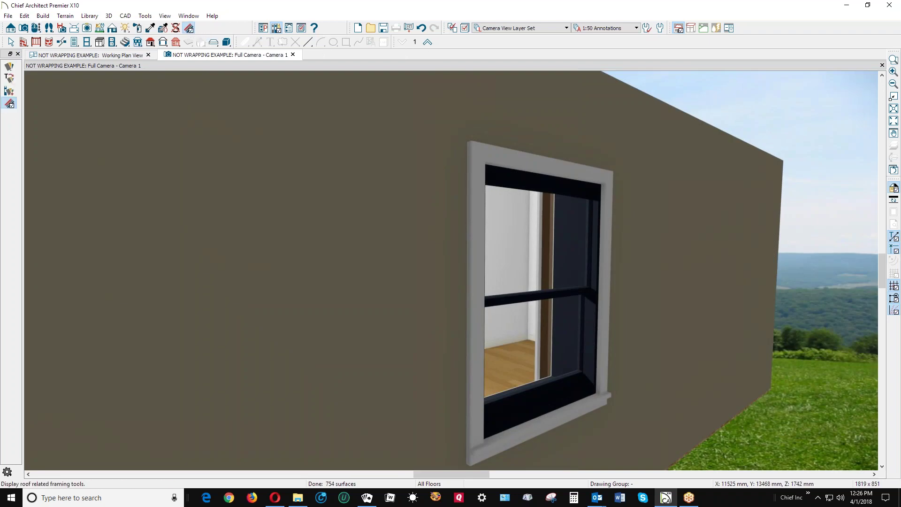
click(384, 193)
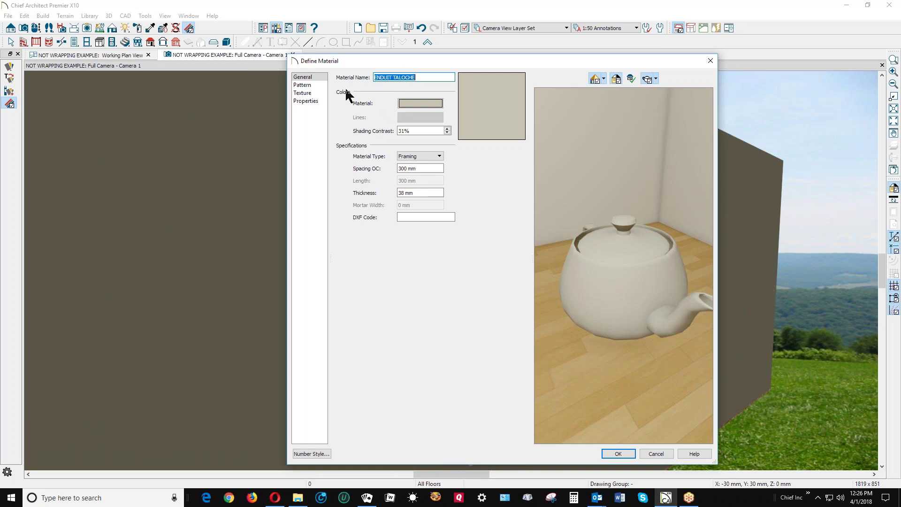
click(305, 93)
drag(472, 222, 323, 217)
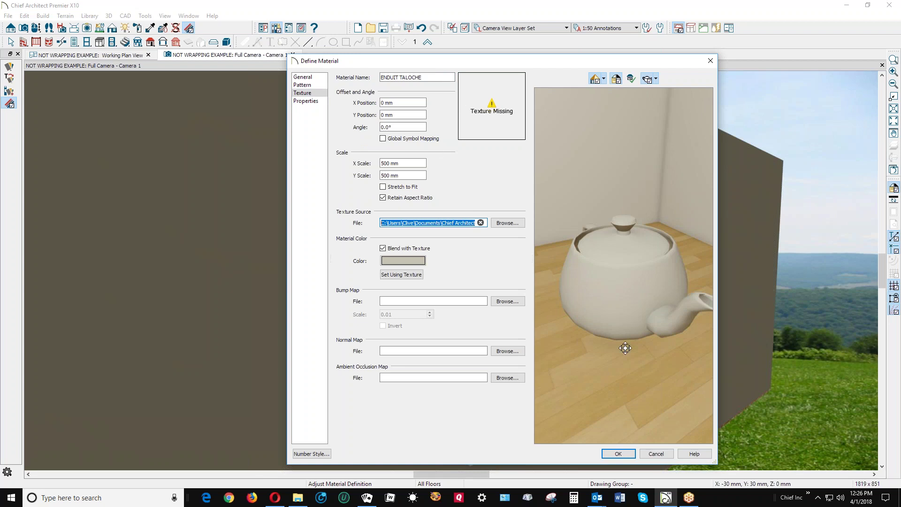
click(657, 454)
key(space)
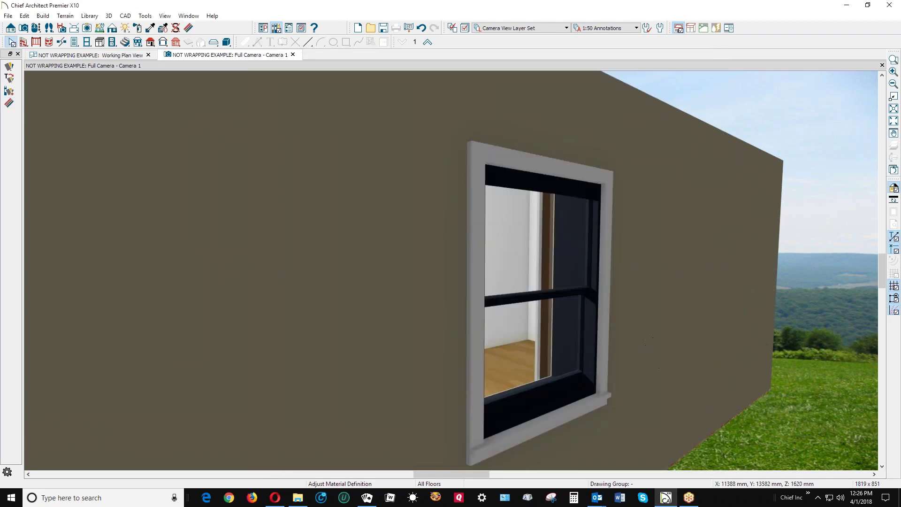
- Examine the layers in the wall type definition of the interior wall that ends beside the window
click(36, 28)
drag(201, 173, 290, 244)
key(space)
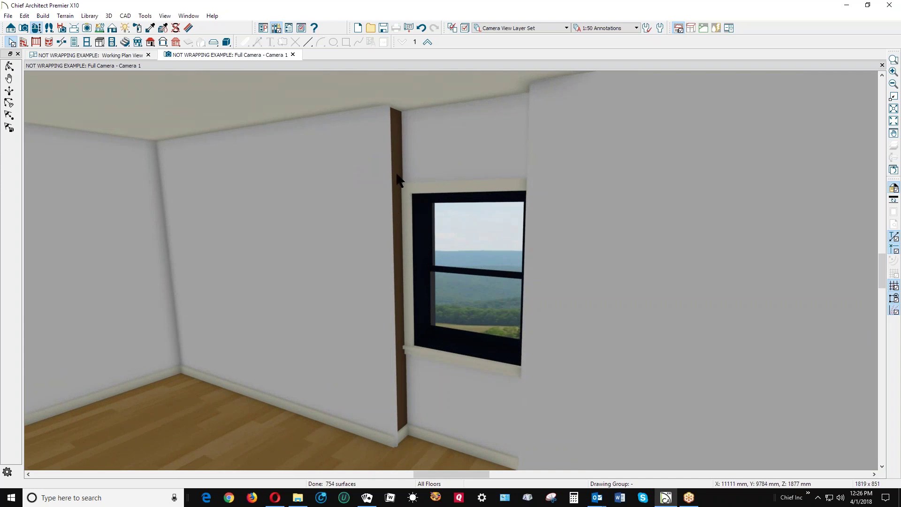
click(365, 161)
right_click(365, 163)
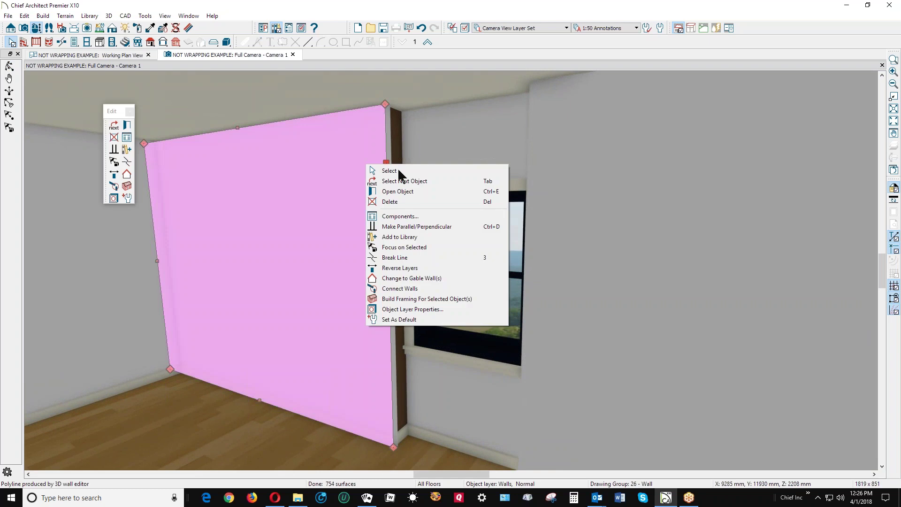
click(415, 191)
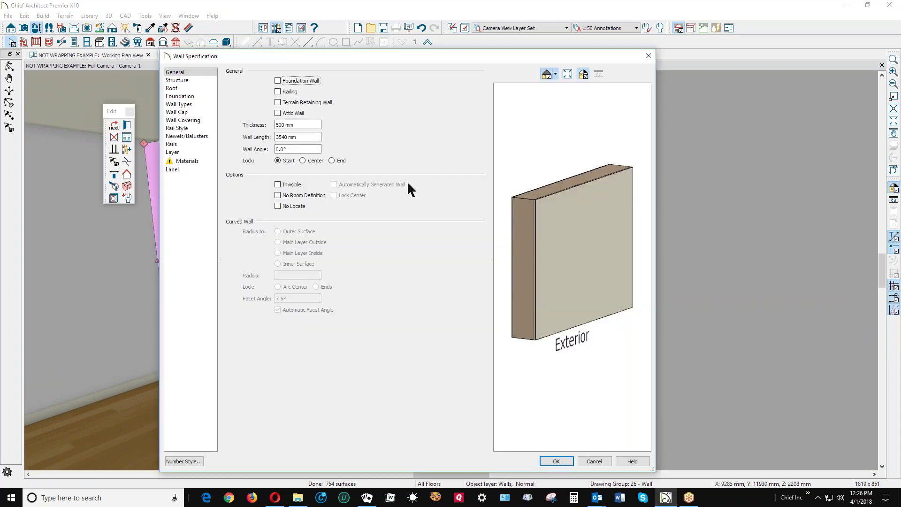
click(188, 105)
click(466, 82)
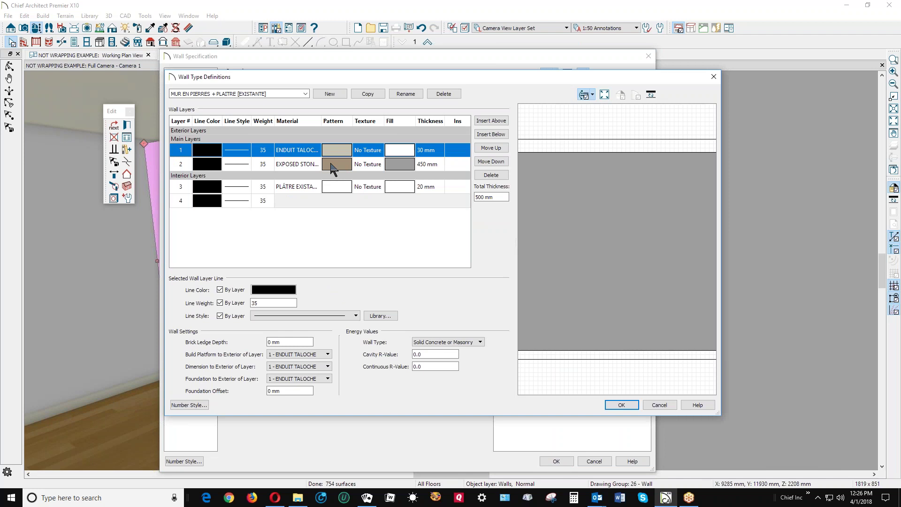
click(332, 165)
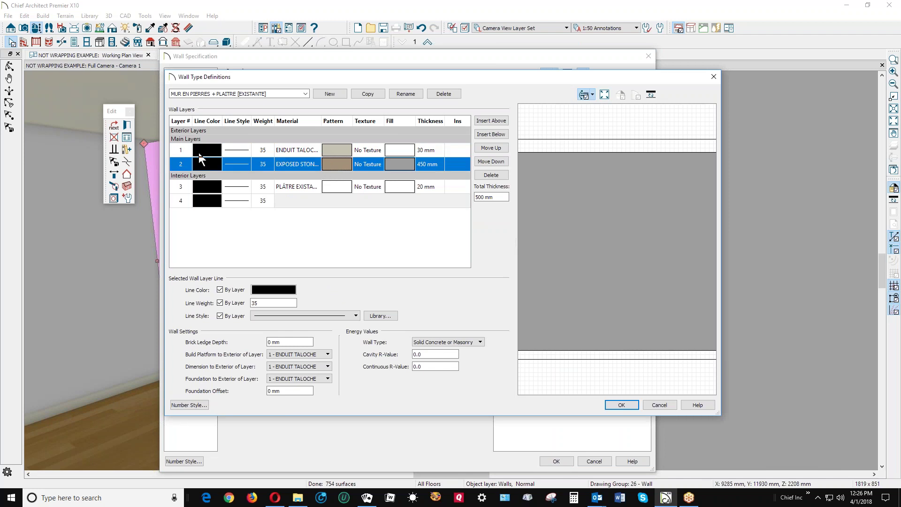
click(337, 153)
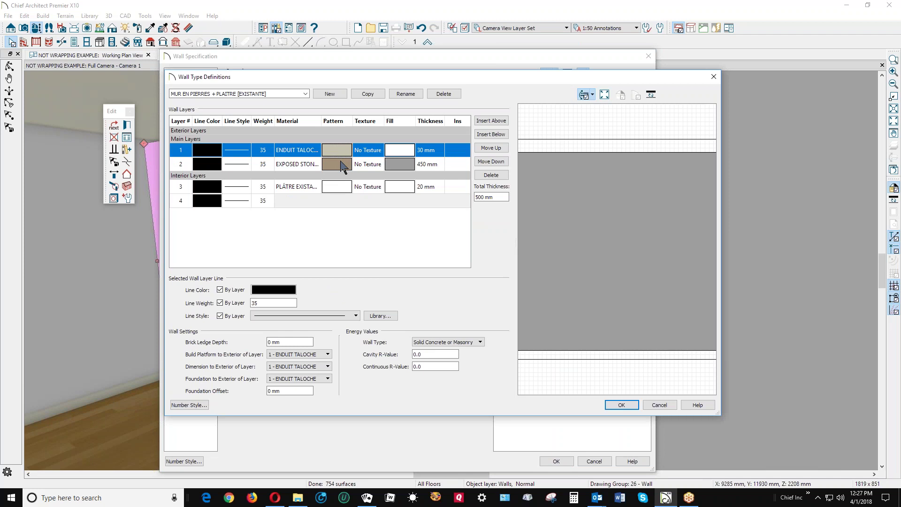
click(341, 165)
click(662, 407)
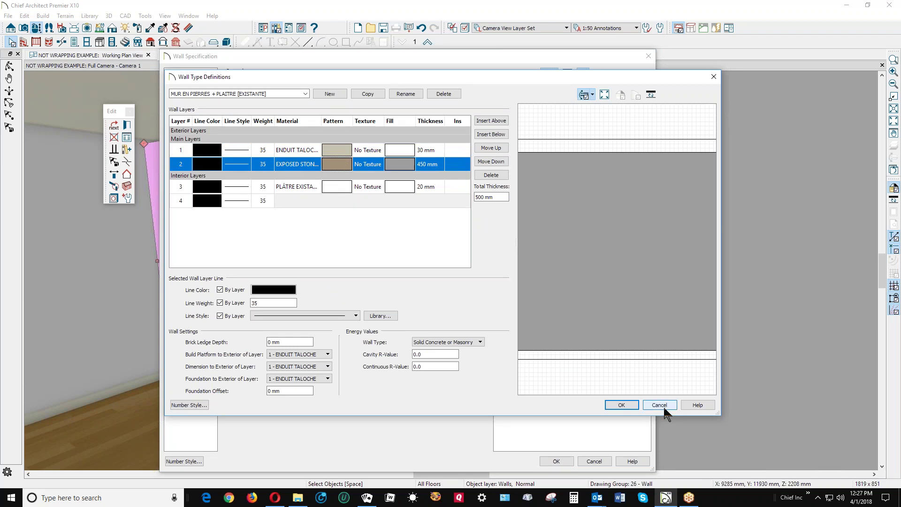
click(552, 461)
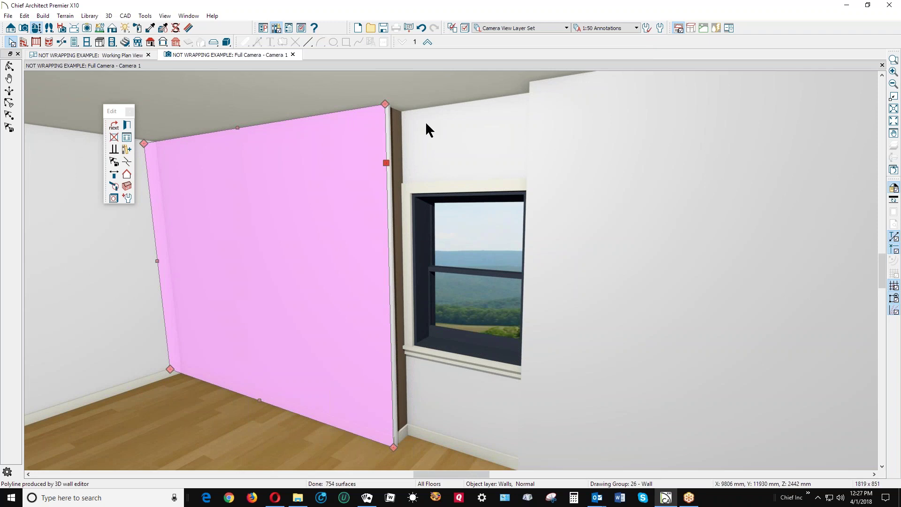
- Check which material is assigned to the brown exposed end of the wall beside the window
click(189, 29)
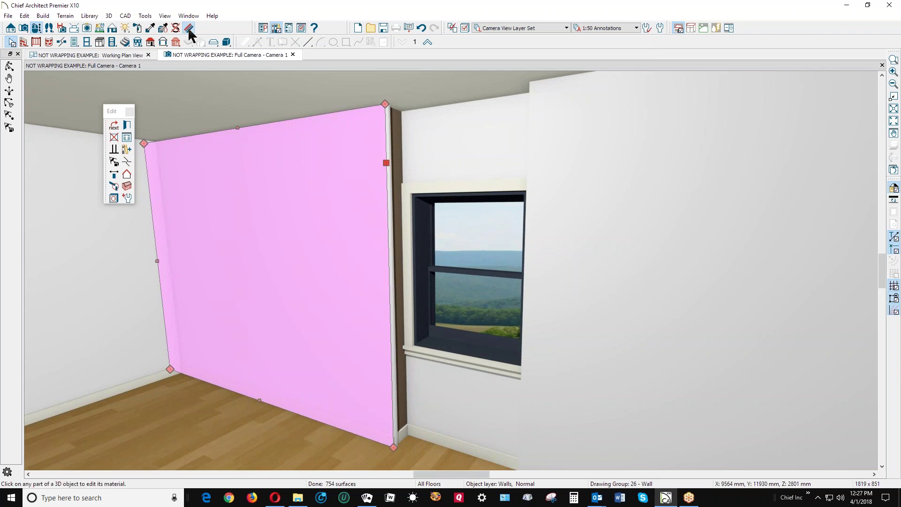
click(397, 149)
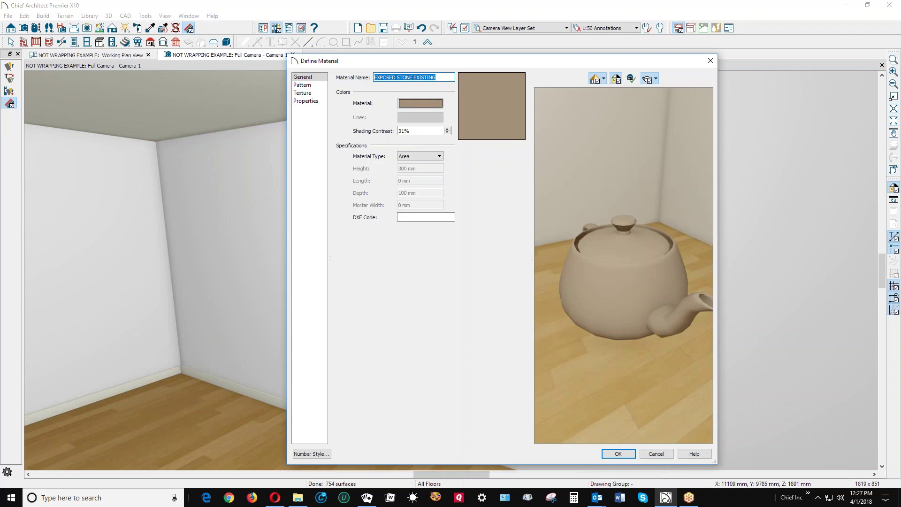
click(654, 456)
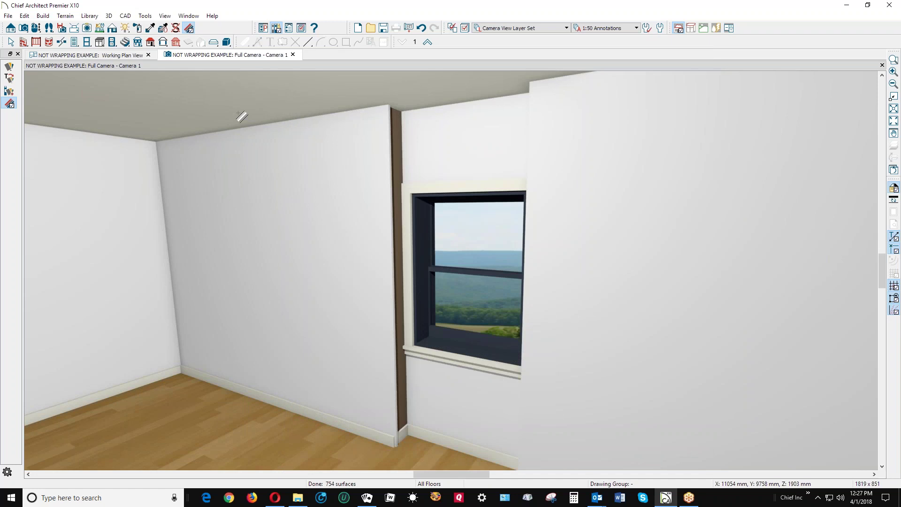
click(10, 42)
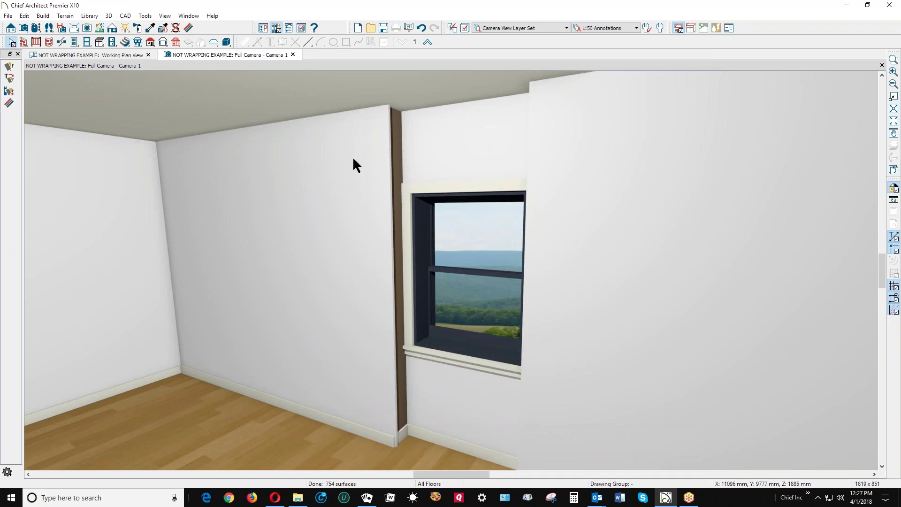
- Check the material of the white surface at the wall's edge, next to the brown exposed end
click(192, 29)
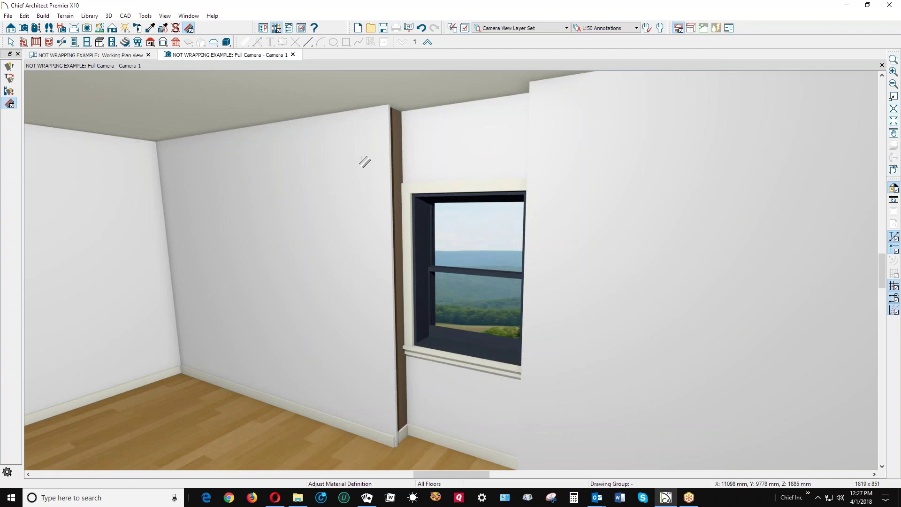
click(387, 187)
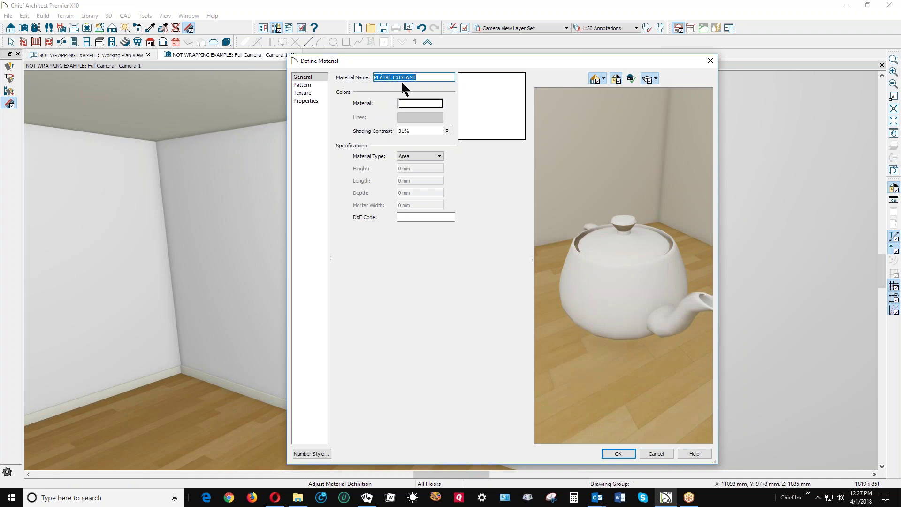
click(654, 452)
key(space)
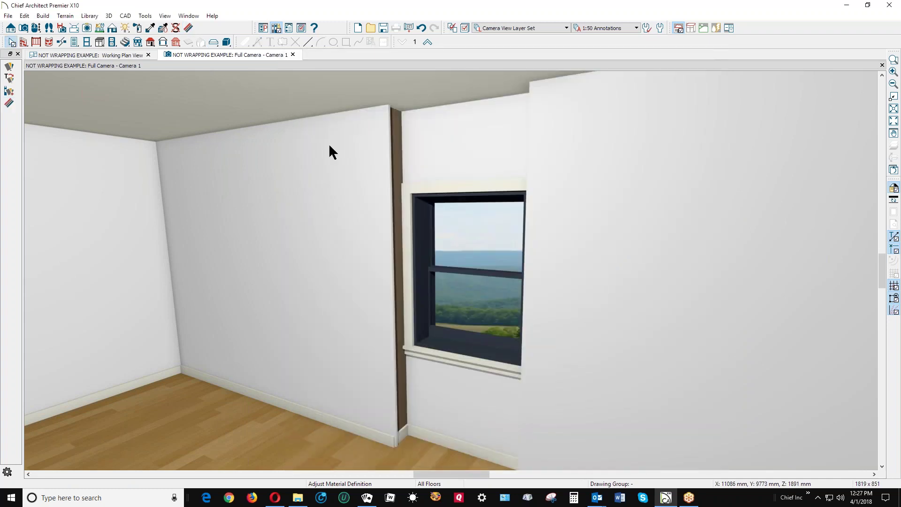
- Reopen the same wall's type definition and compare its exterior render, stone and interior plaster layers
click(329, 143)
click(126, 125)
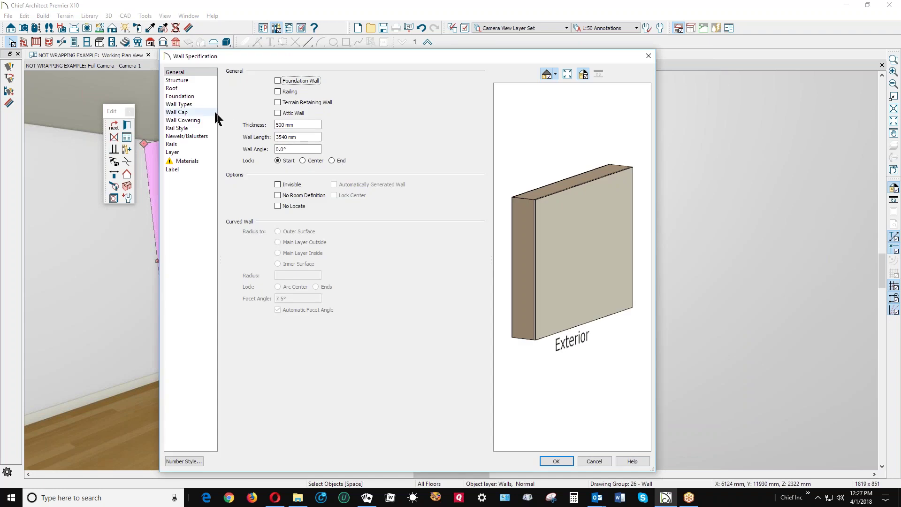
click(190, 103)
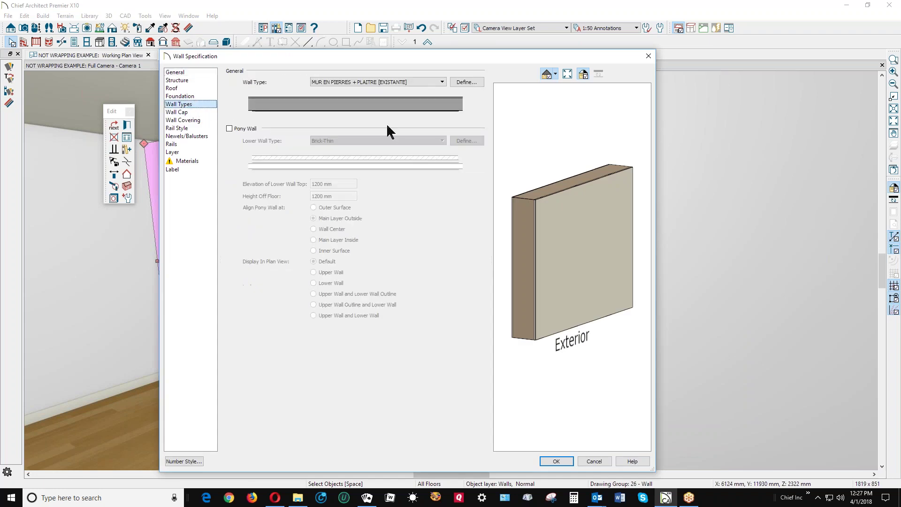
click(463, 81)
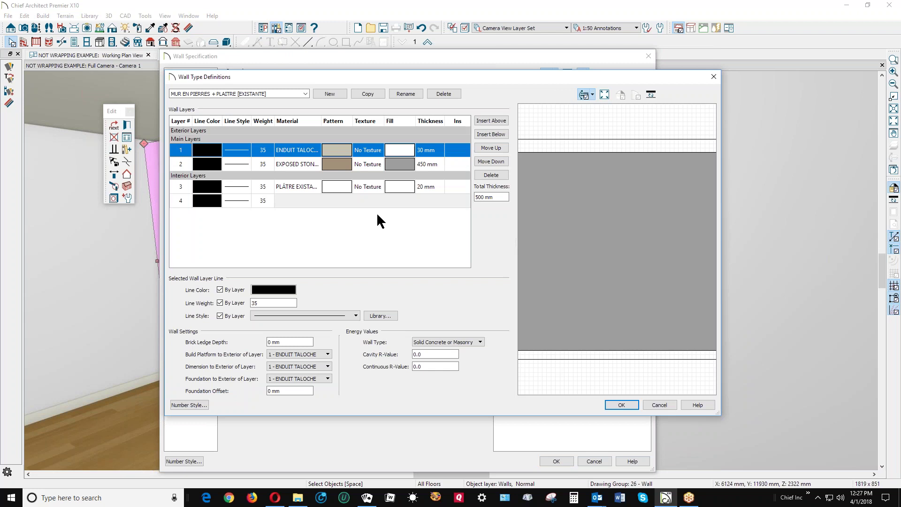
click(342, 190)
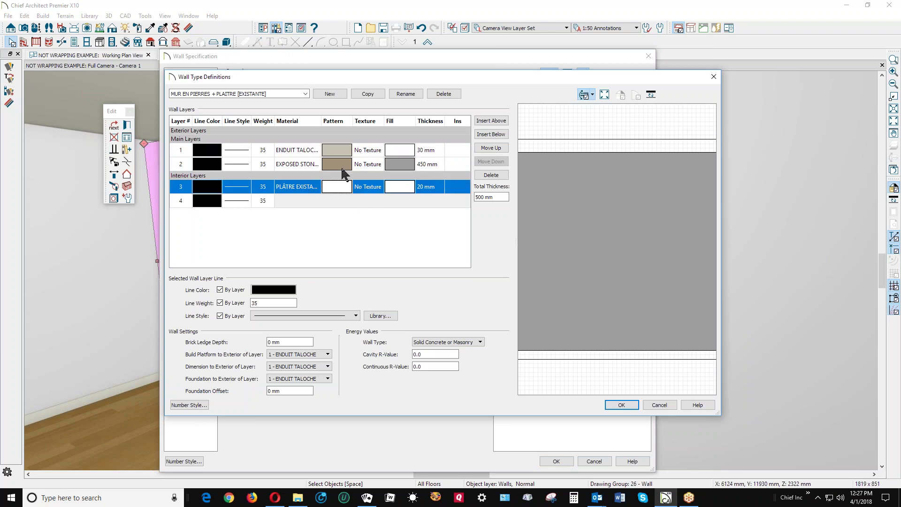
click(341, 170)
click(340, 152)
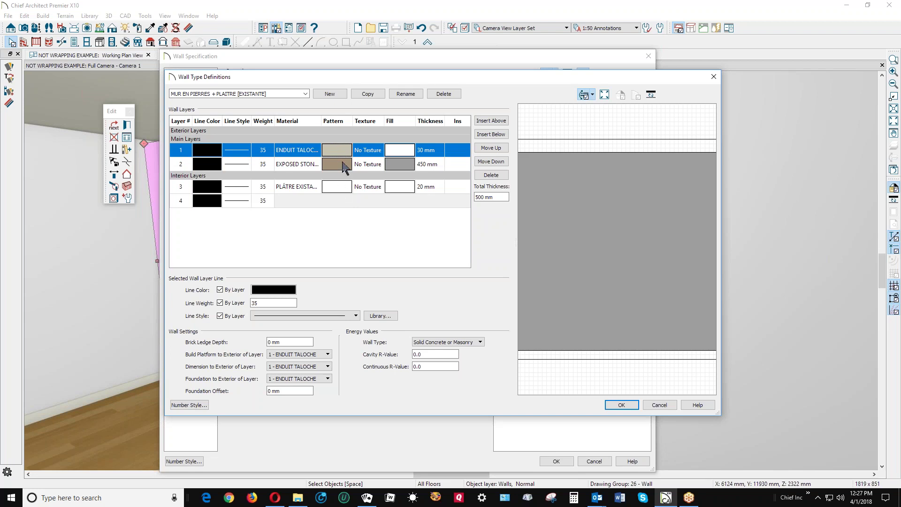
click(345, 168)
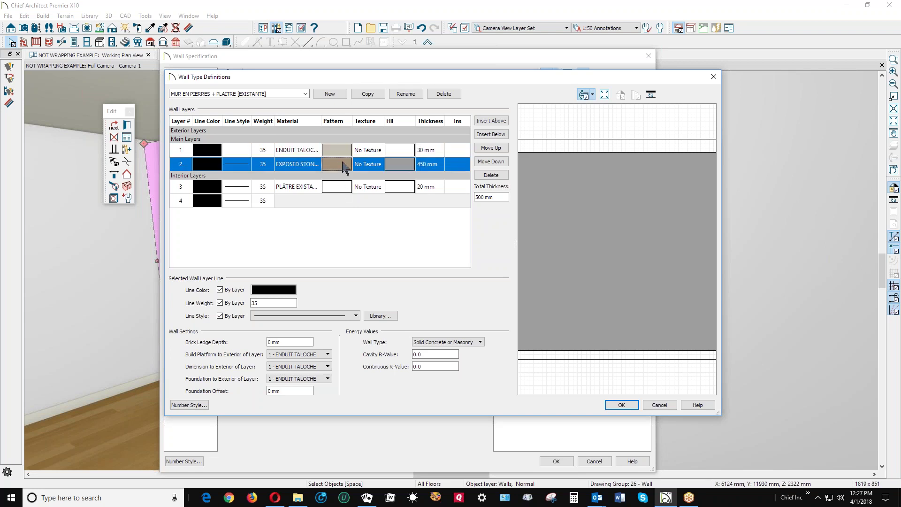
click(337, 190)
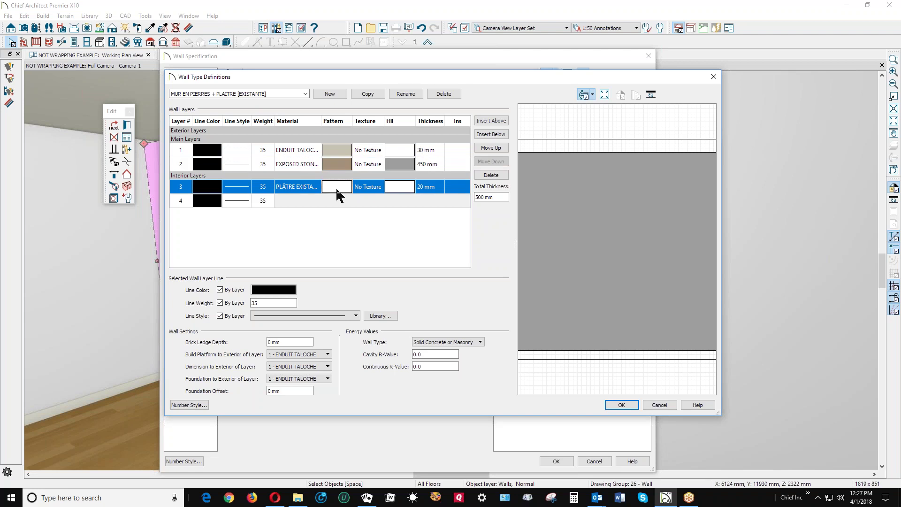
- Look up the interior plaster layer's material in the list of plan materials, then dismiss the list
double_click(336, 189)
click(94, 71)
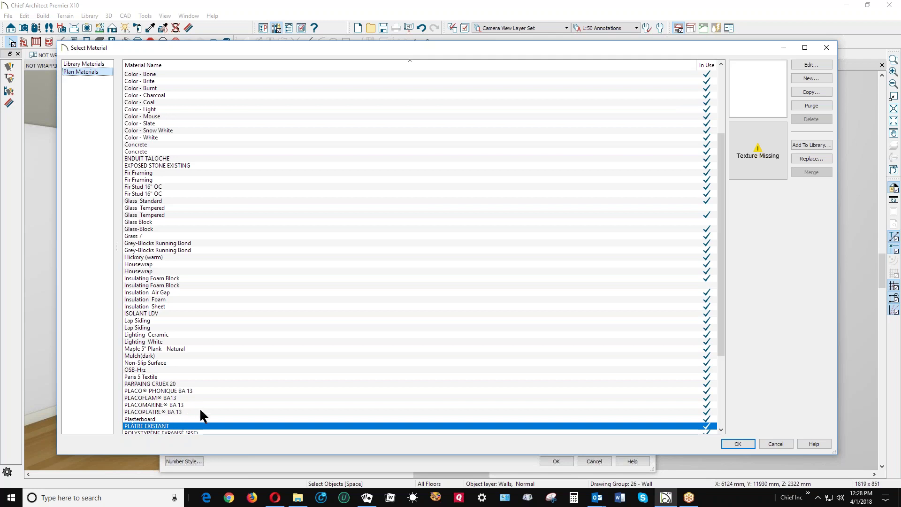
click(775, 444)
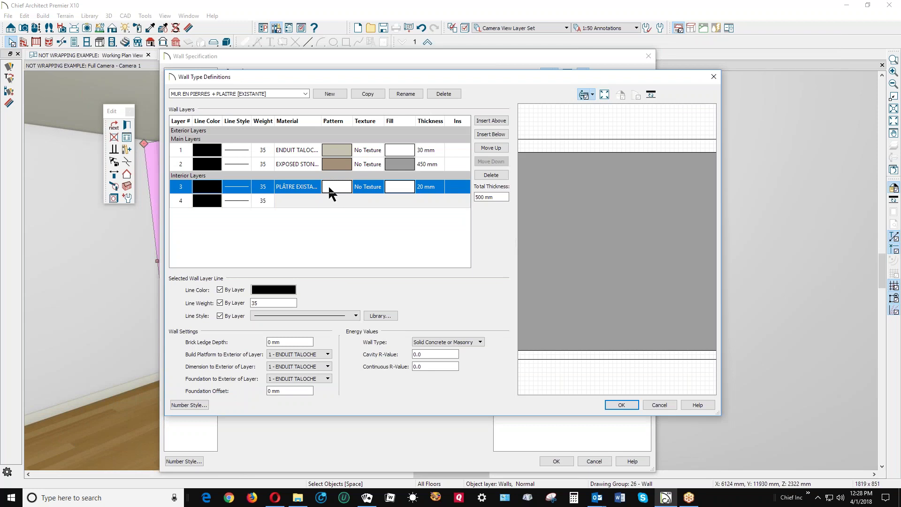
- Assign the plan material PLÂTRE EXISTANT to the wall type's 450 mm exposed stone main layer and apply the change to the wall
click(341, 168)
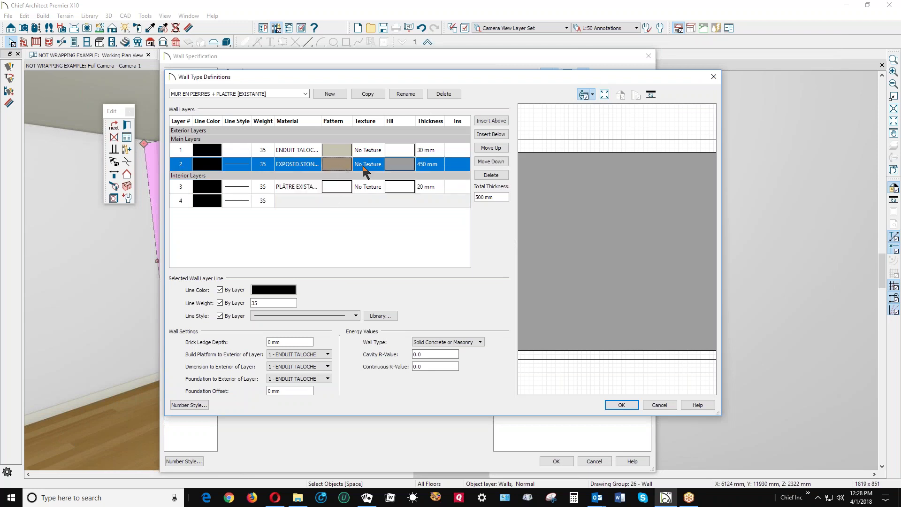
click(337, 165)
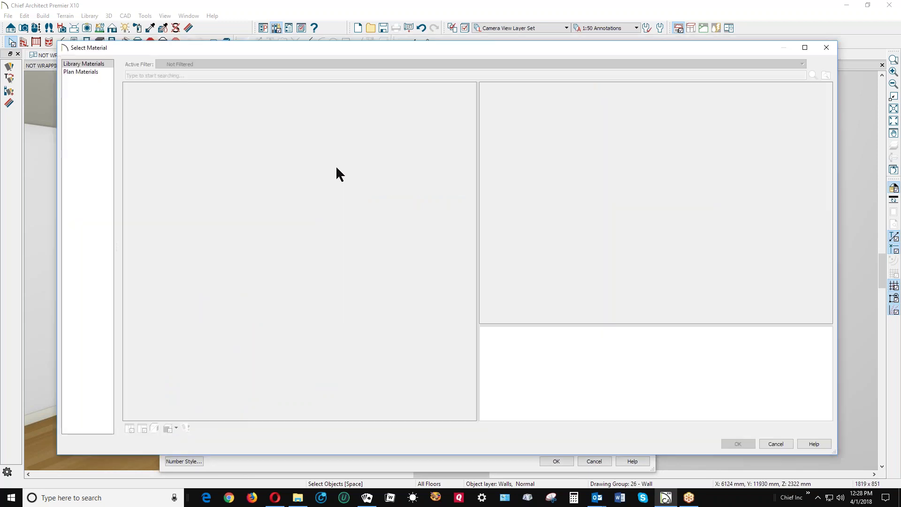
click(92, 73)
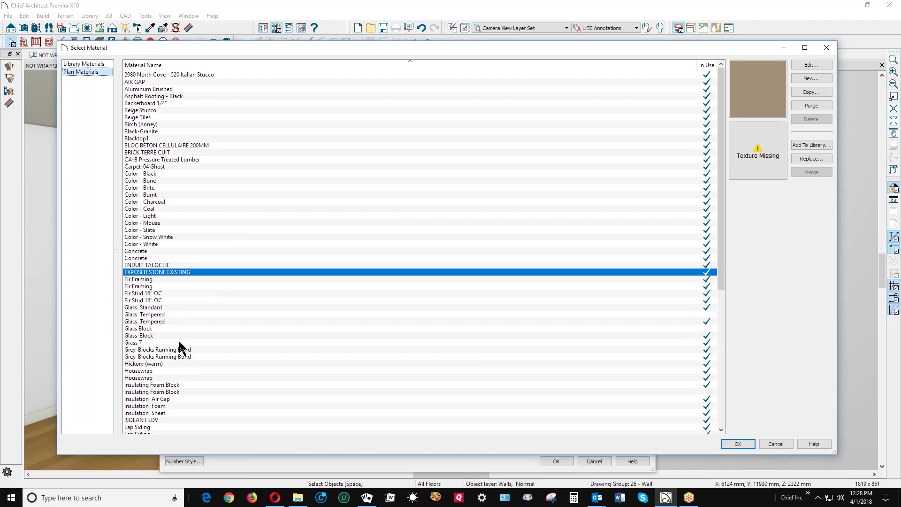
scroll(178, 330, down, 3)
scroll(179, 331, down, 3)
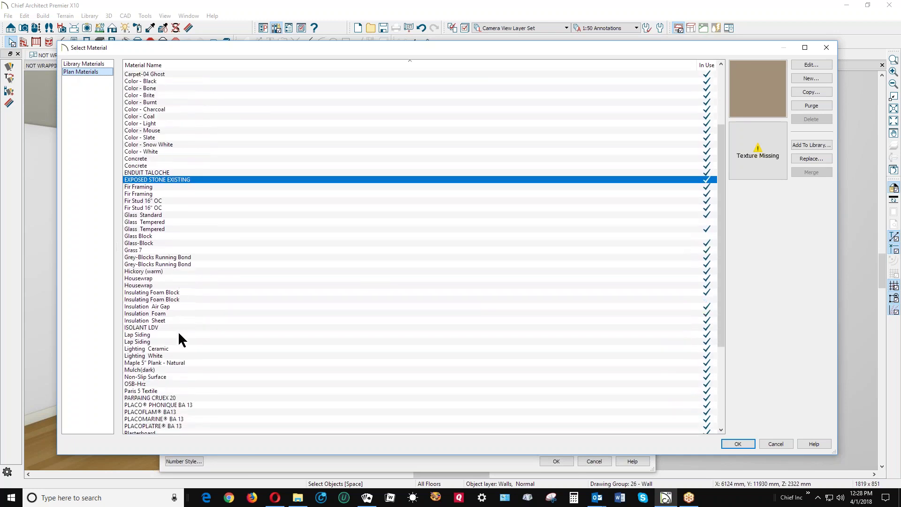
scroll(180, 337, down, 1)
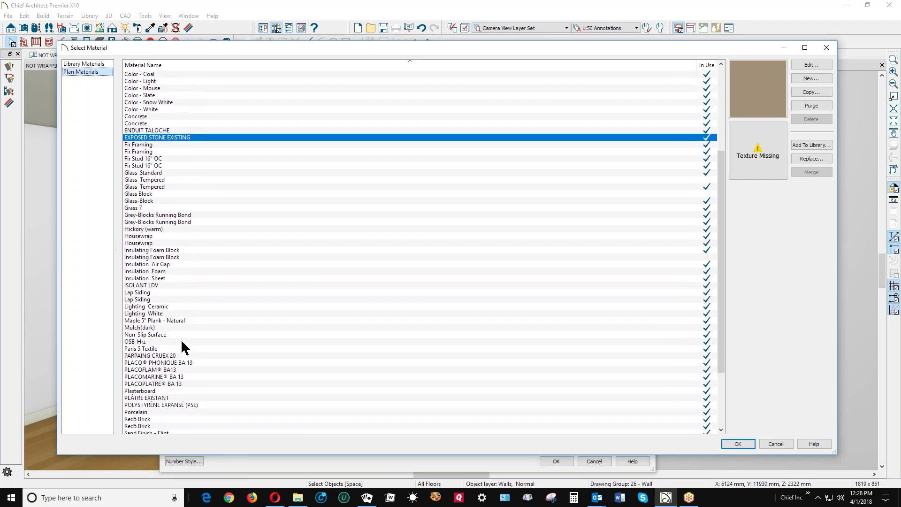
click(171, 383)
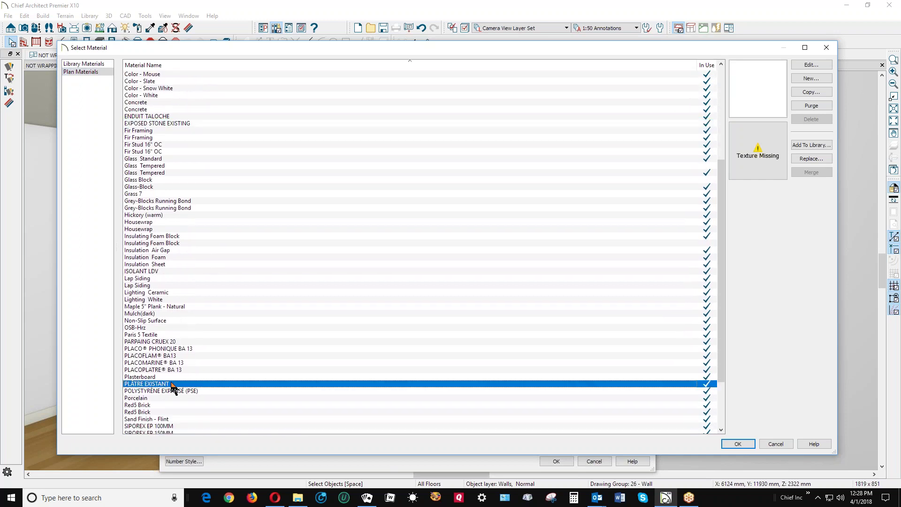
click(742, 443)
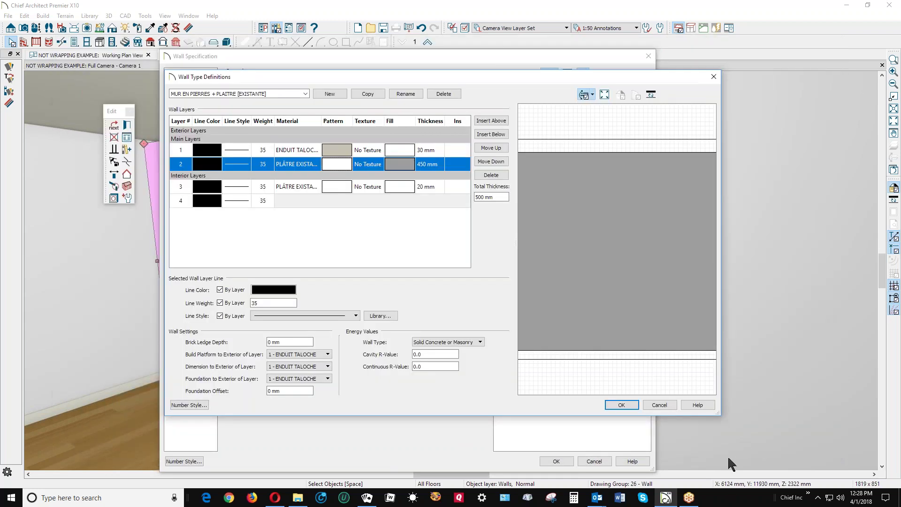
click(623, 404)
click(553, 462)
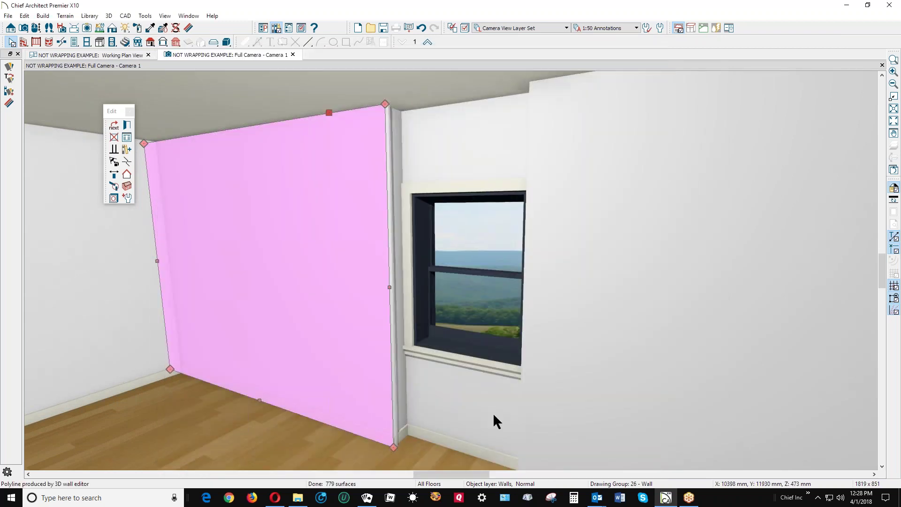
key(Escape)
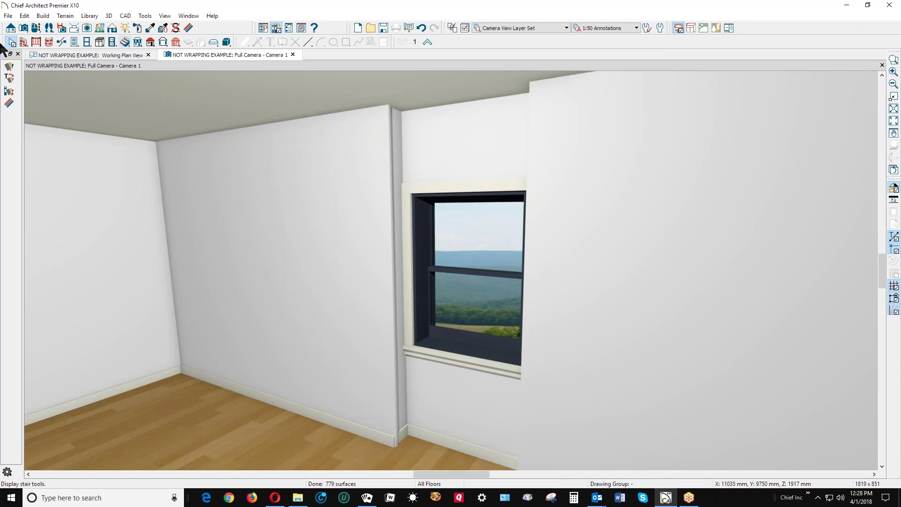
- Orbit the camera around the room to examine the wall end beside the window
click(36, 28)
drag(485, 328, 624, 326)
drag(616, 326, 474, 326)
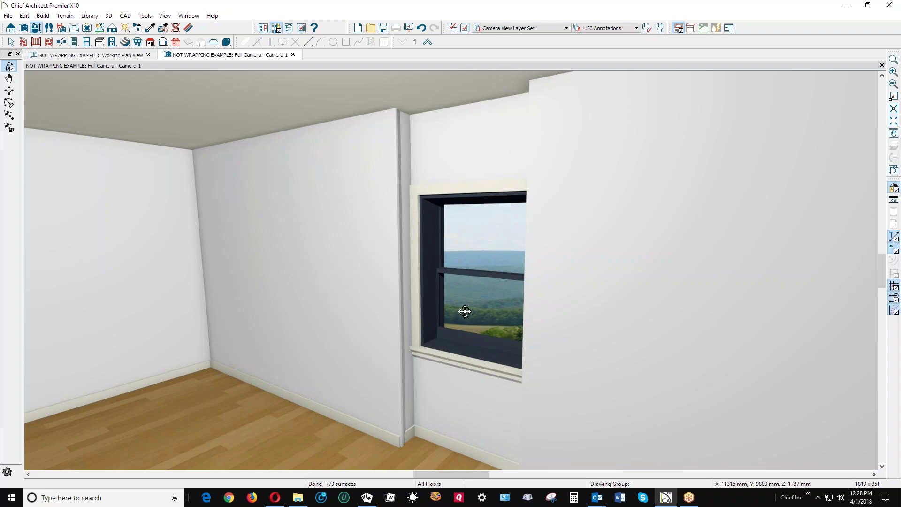
scroll(408, 249, down, 1)
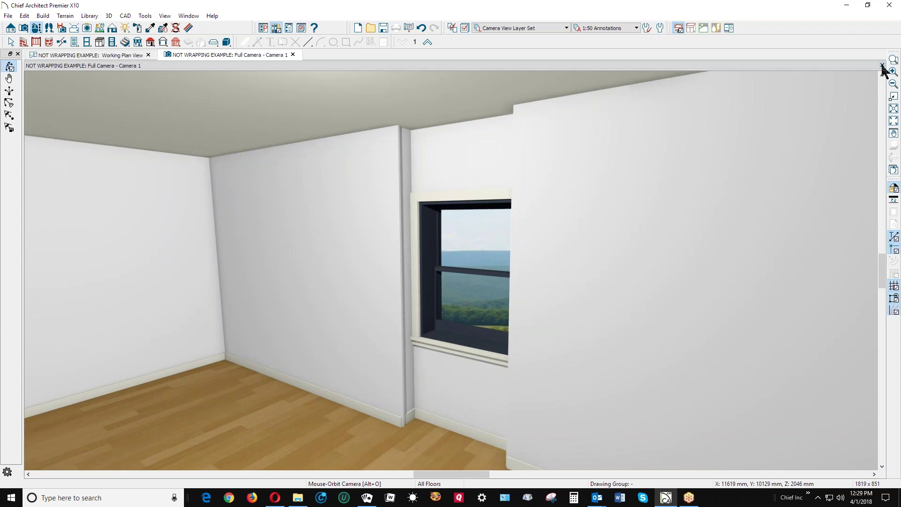
- Reopen the specification of the wall beside the window, rotate its 3D preview to inspect the end, and dismiss it without changes
key(space)
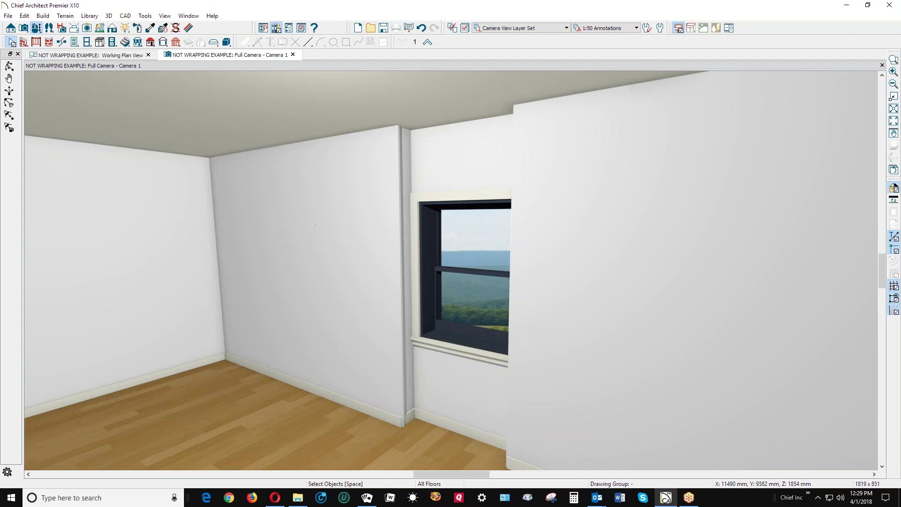
click(315, 229)
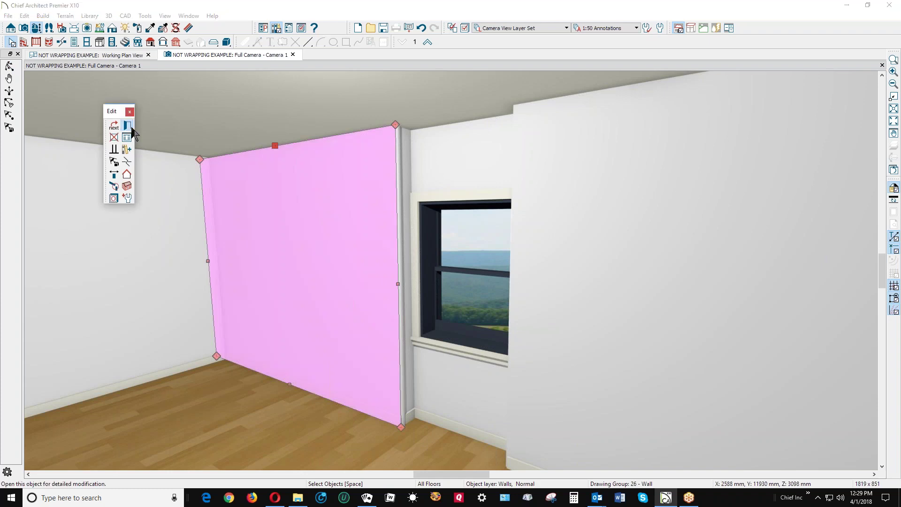
double_click(265, 172)
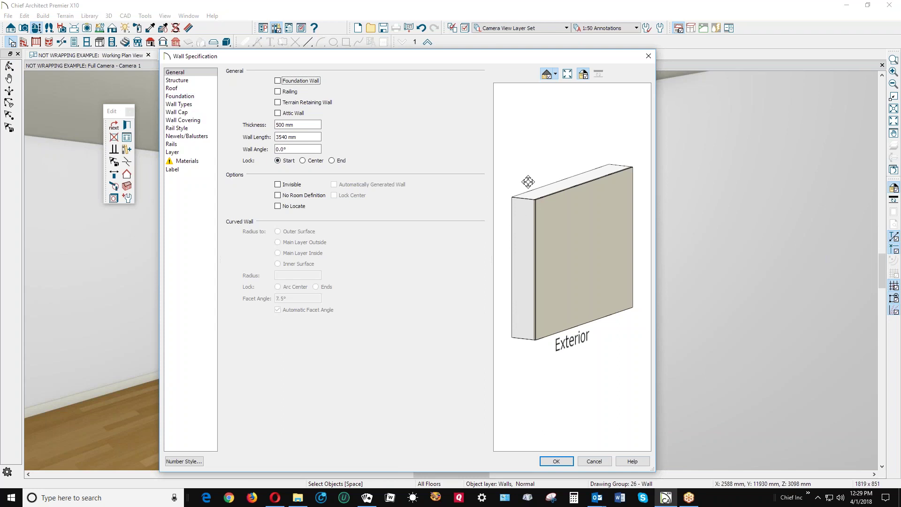
drag(545, 224, 650, 244)
click(609, 460)
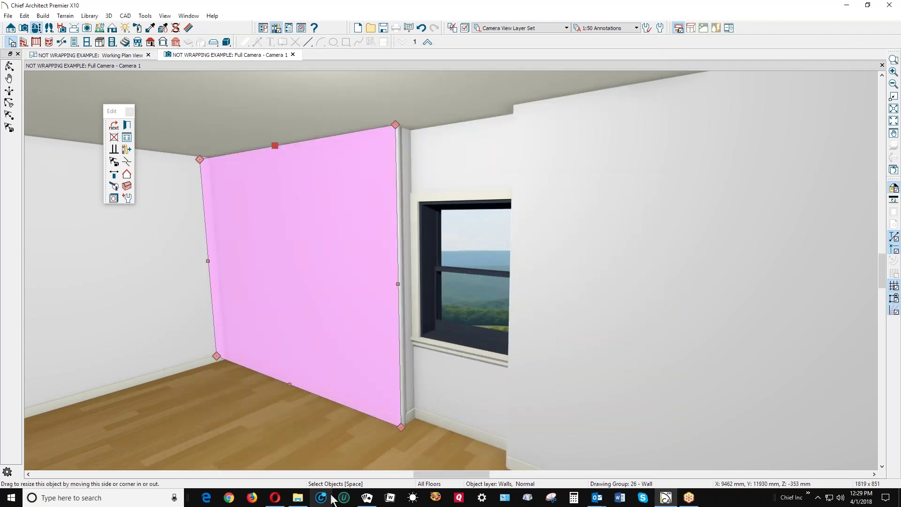
click(333, 455)
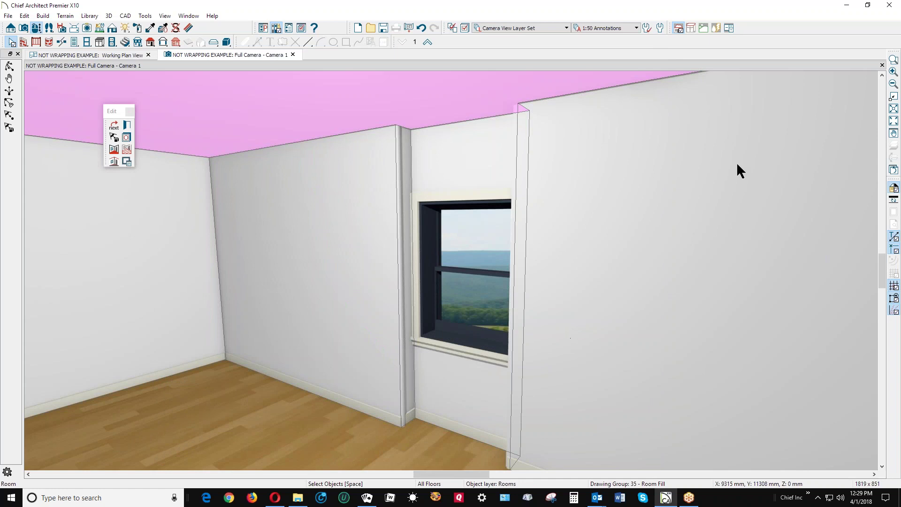